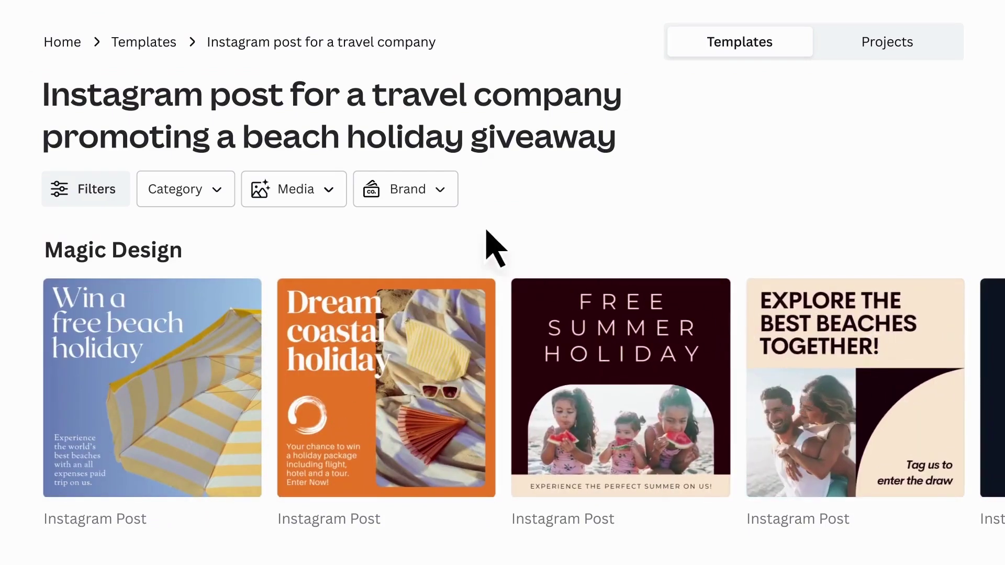
Filter the suggested templates by the Co. Travel brand style and show the results
{"action": "left_click", "coordinate": [448, 203]}
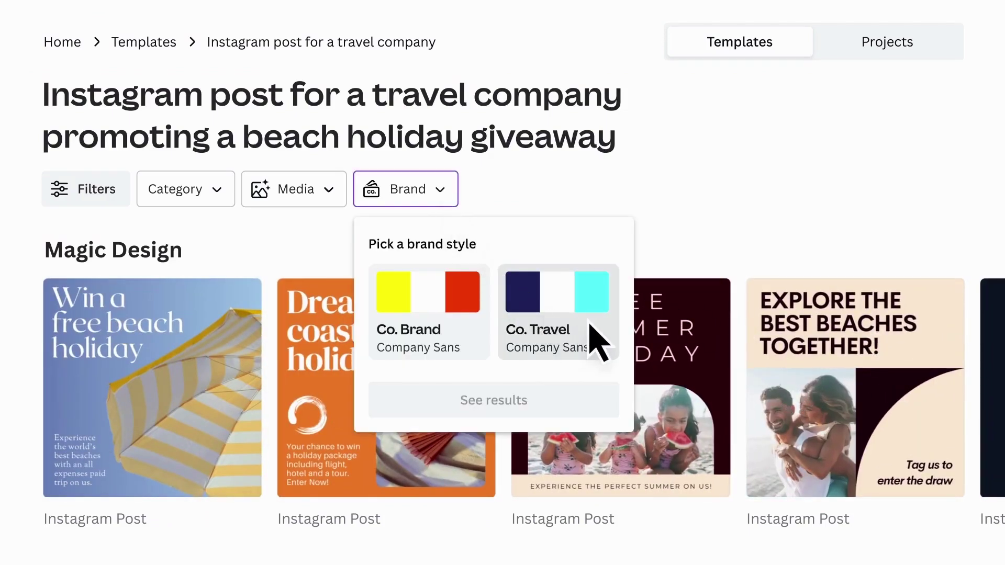
{"action": "left_click", "coordinate": [596, 343]}
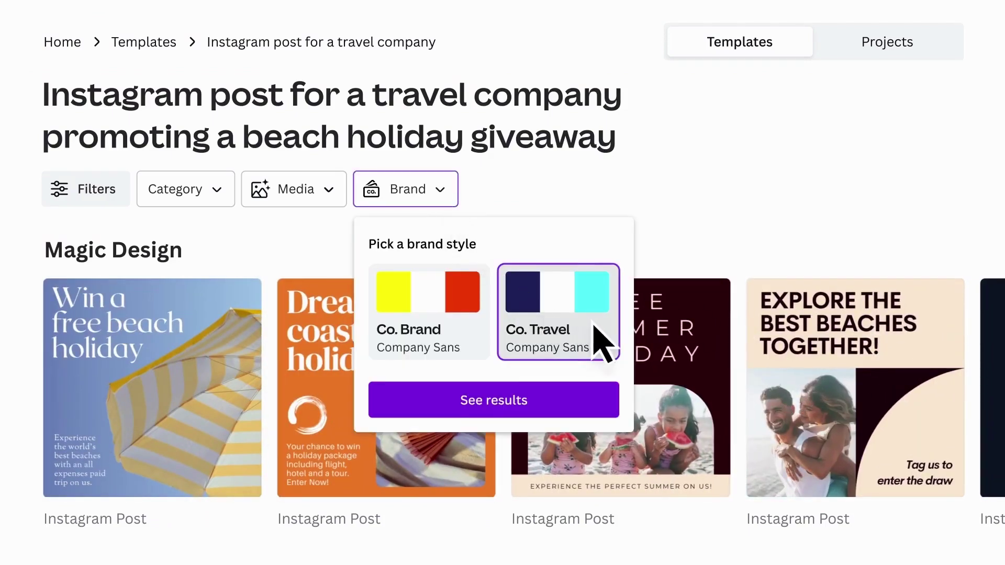
{"action": "left_click", "coordinate": [564, 400]}
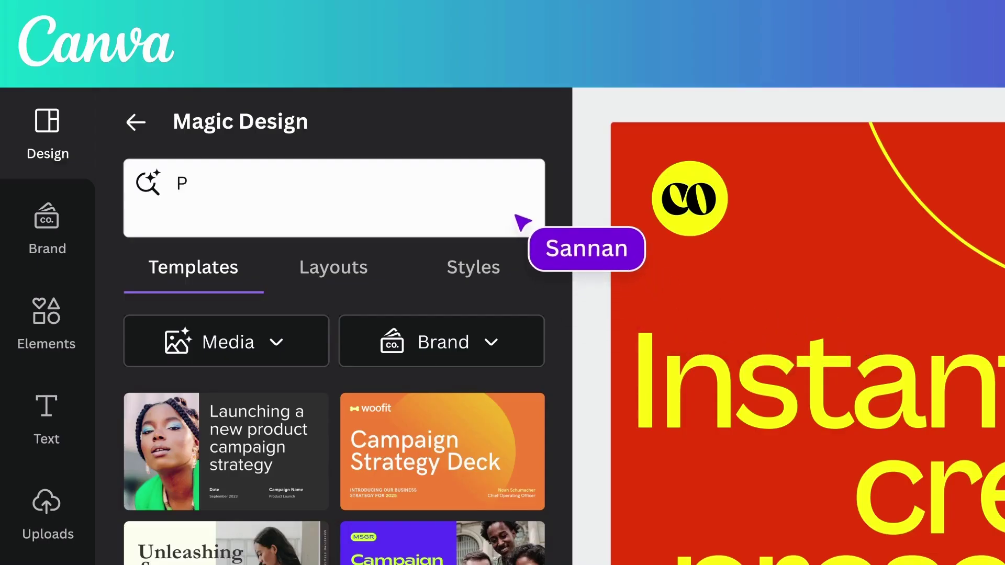
Submit the pitch presentation prompt and restyle its suggestions in the Co. Tech brand
{"action": "type", "text": "ales team"}
{"action": "key", "text": "Return"}
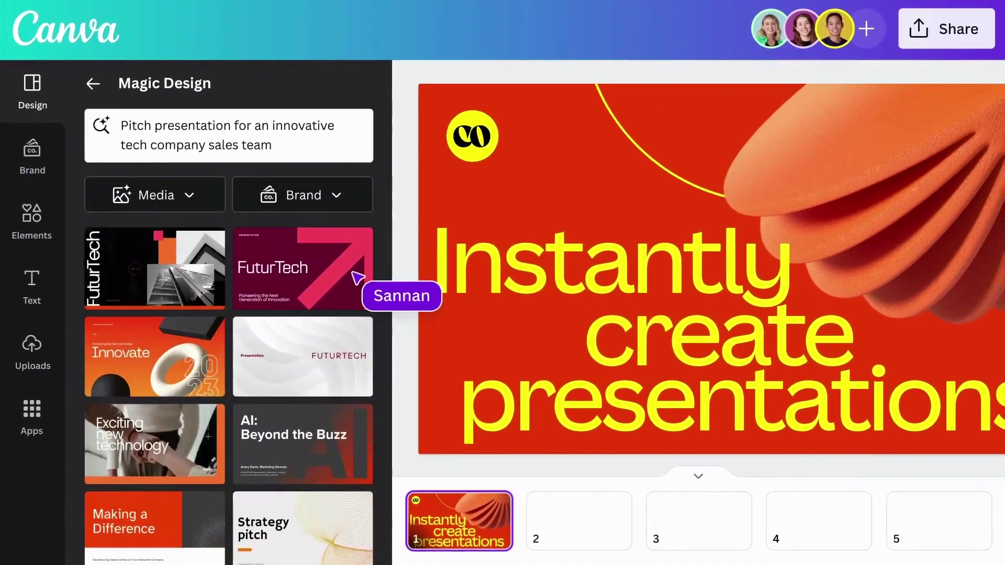
{"action": "left_click", "coordinate": [320, 198]}
{"action": "left_click", "coordinate": [303, 283]}
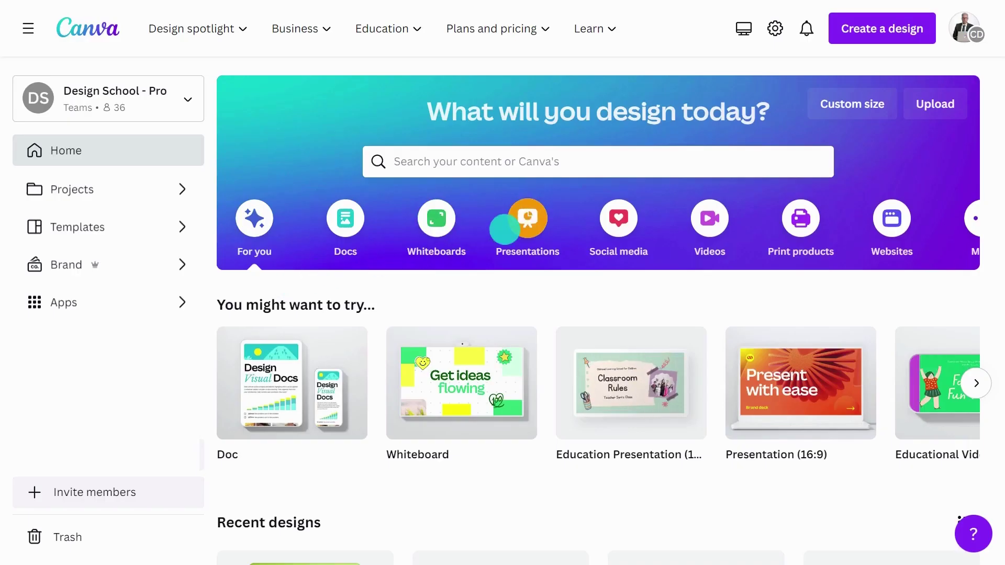
Start a blank 16:9 presentation and open the first Magic Design template for 'bicycle repair shop services catalog'
{"action": "left_click", "coordinate": [518, 221]}
{"action": "left_click", "coordinate": [299, 383]}
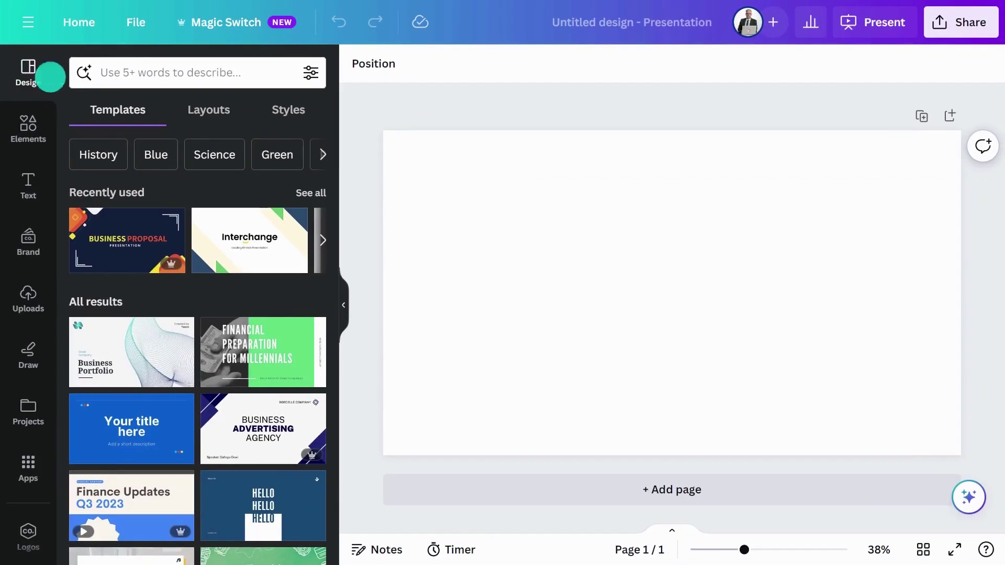
{"action": "left_click", "coordinate": [239, 77]}
{"action": "type", "text": "bicycle re"}
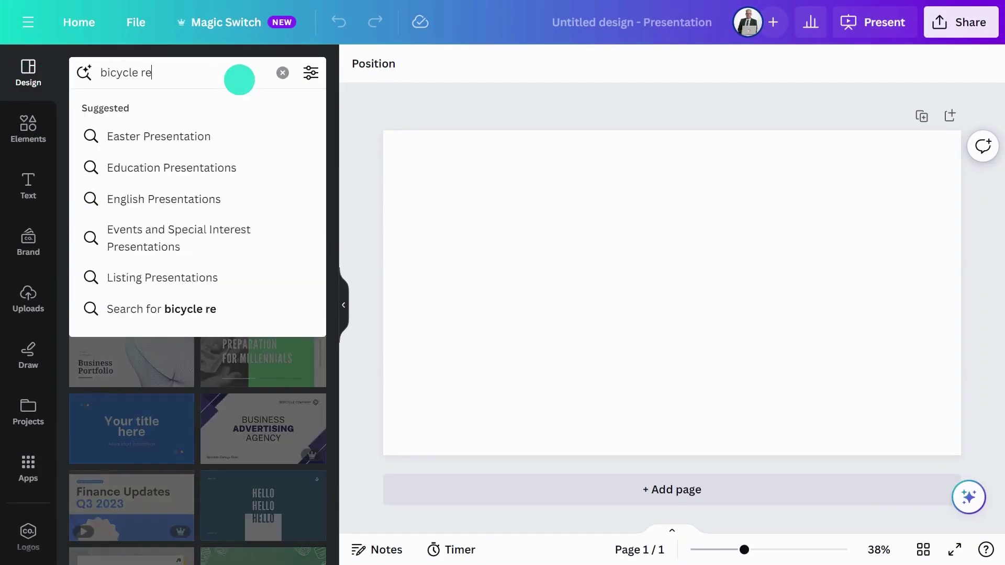
{"action": "type", "text": "pair shop services catalog"}
{"action": "key", "text": "Return"}
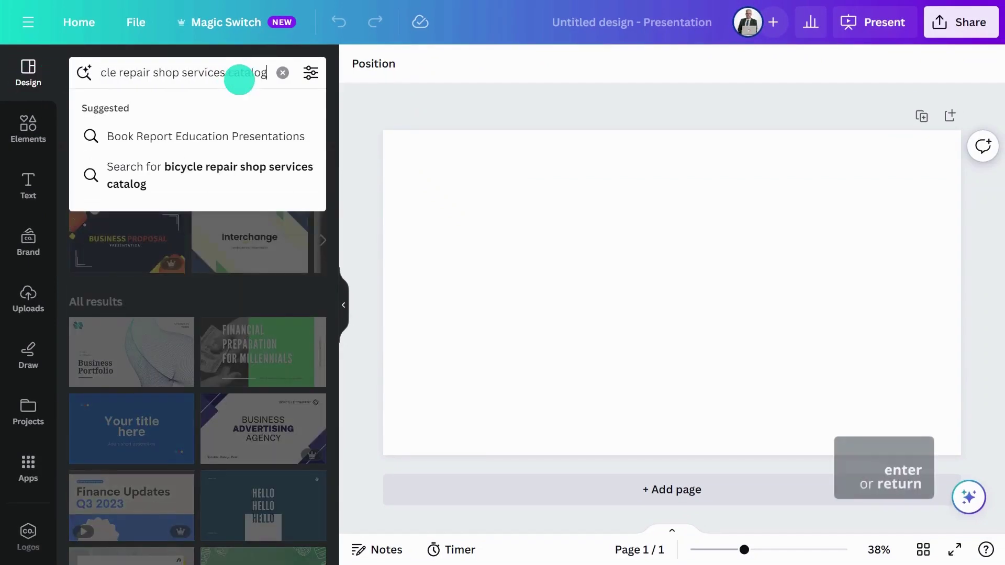
{"action": "left_click", "coordinate": [309, 197]}
{"action": "left_click", "coordinate": [119, 283]}
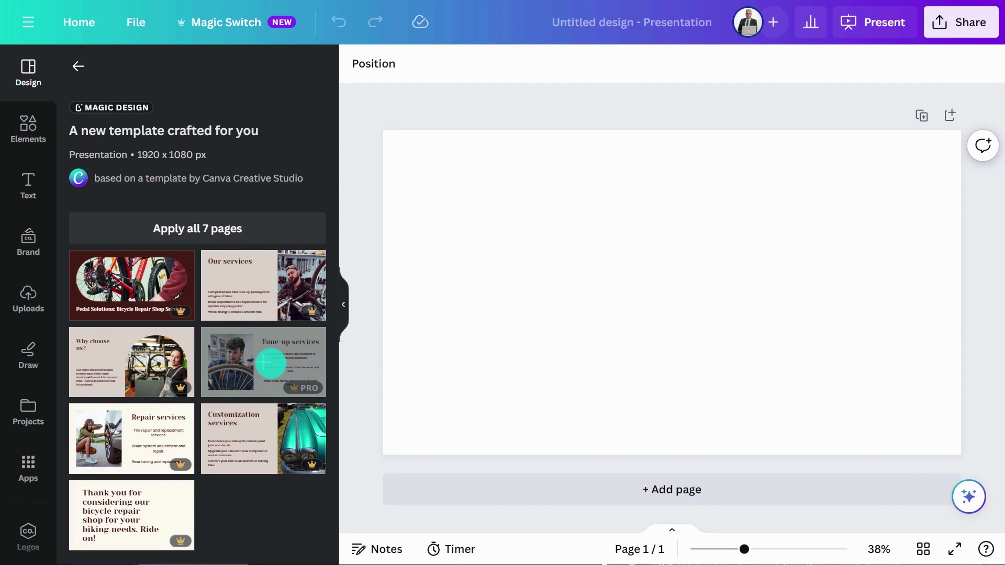
Search Magic Design templates for 'bicycle repair business pitch for VC' instead
{"action": "left_click", "coordinate": [79, 66]}
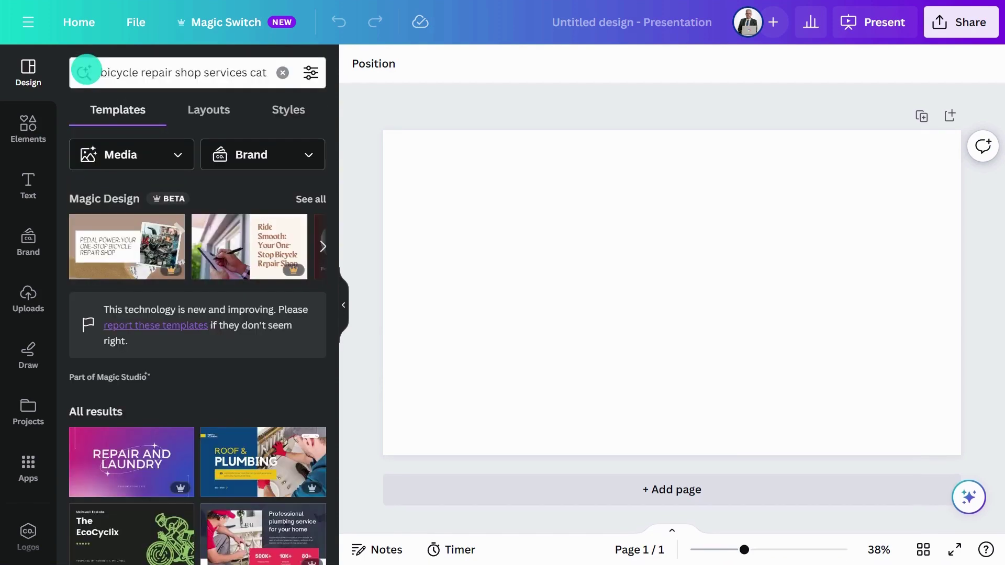
{"action": "left_click", "coordinate": [275, 74]}
{"action": "type", "text": "bicycle"}
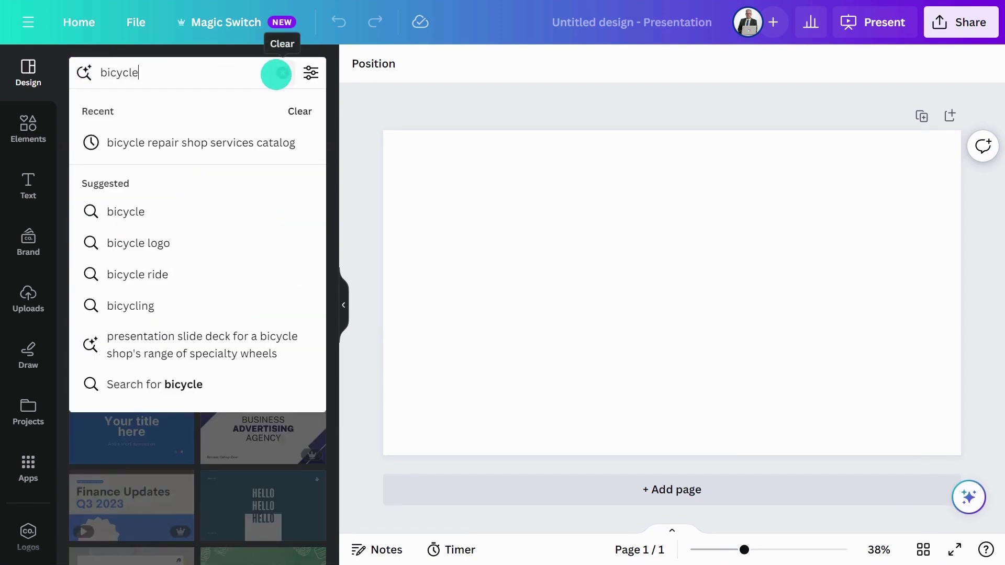
{"action": "type", "text": " repair business"}
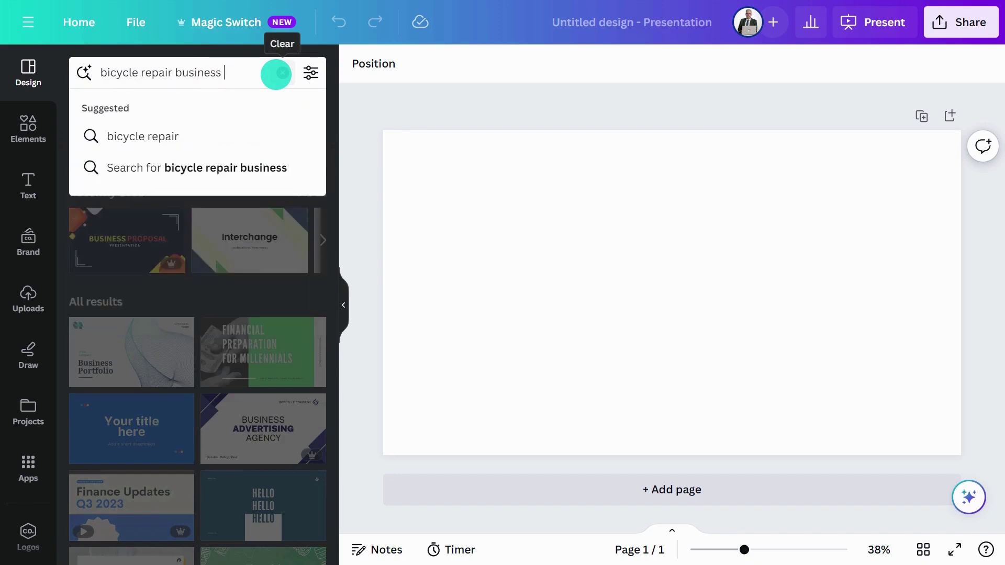
{"action": "type", "text": " pitch for VC funding"}
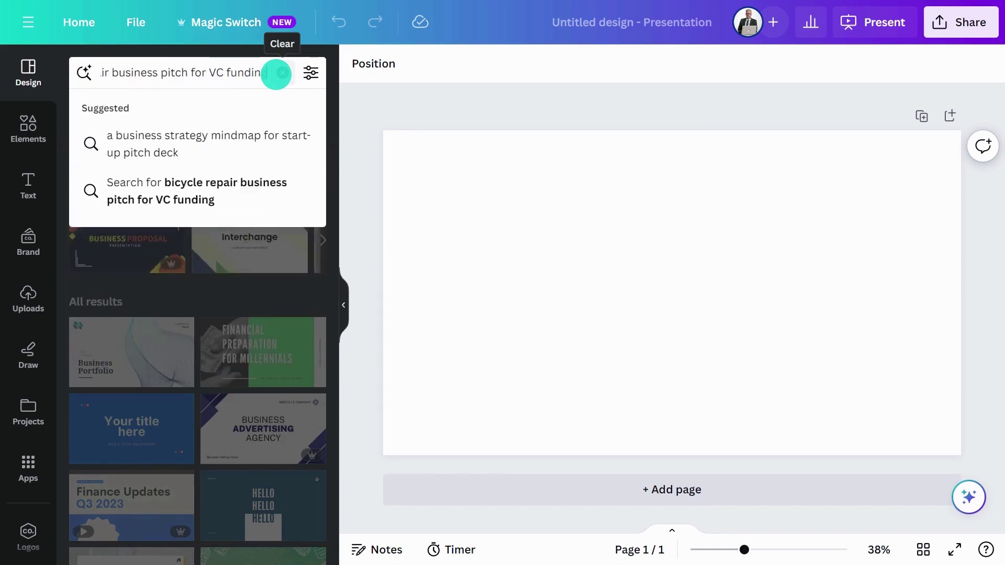
{"action": "key", "text": "Return"}
{"action": "left_click", "coordinate": [306, 195]}
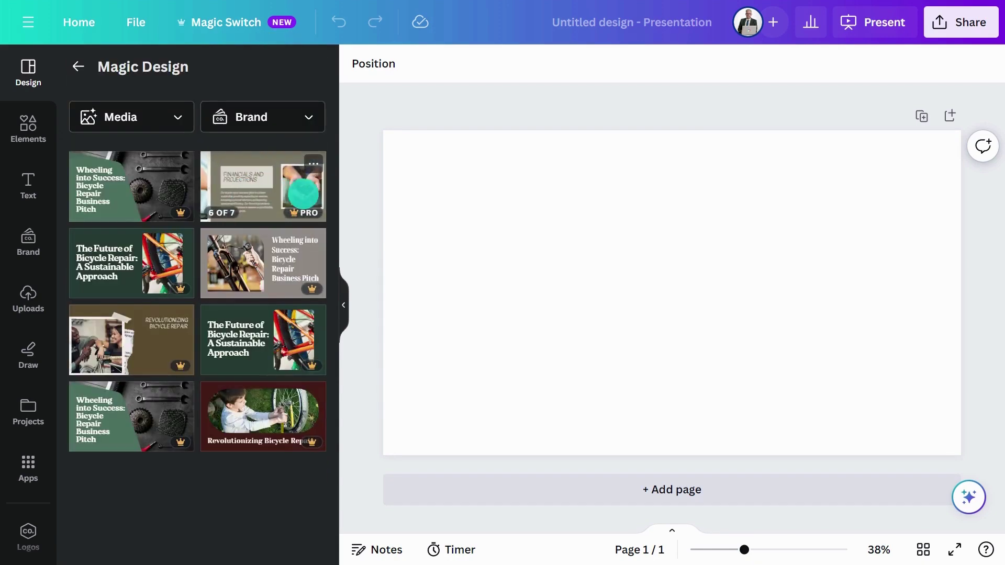
Apply all 7 pages of the first pitch template and review slides 2 and 3
{"action": "left_click", "coordinate": [139, 183]}
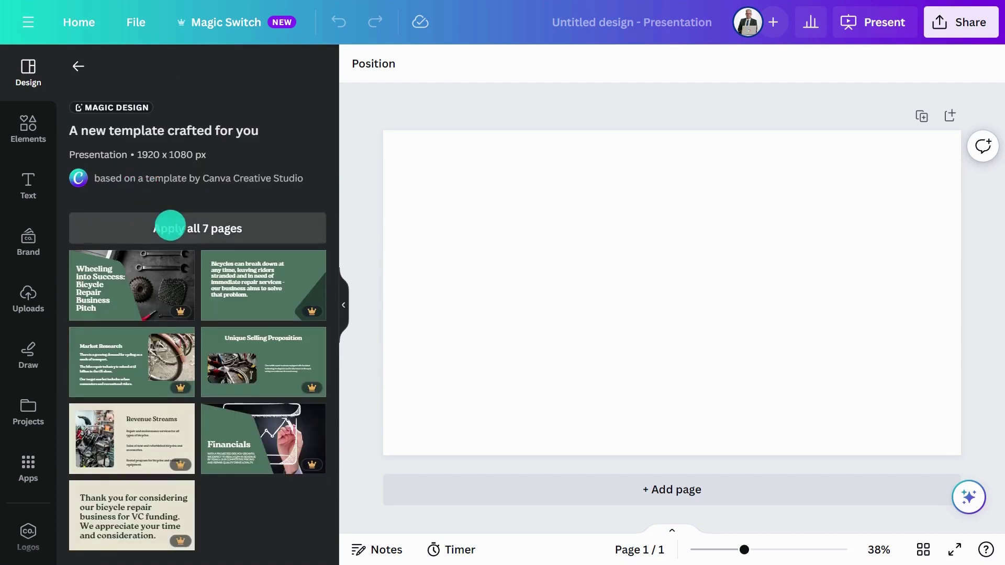
{"action": "left_click", "coordinate": [170, 228]}
{"action": "left_click", "coordinate": [488, 492]}
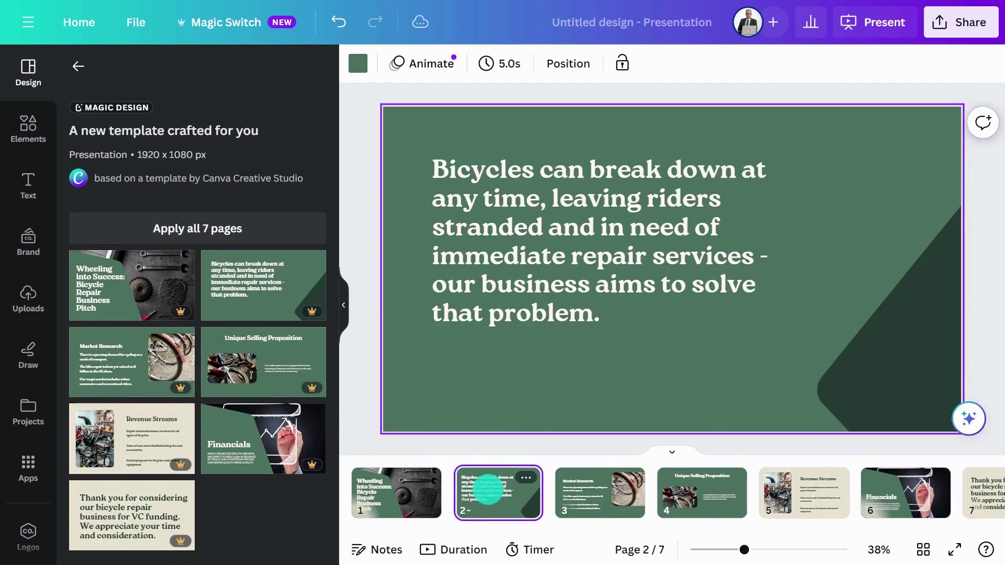
{"action": "left_click", "coordinate": [601, 493]}
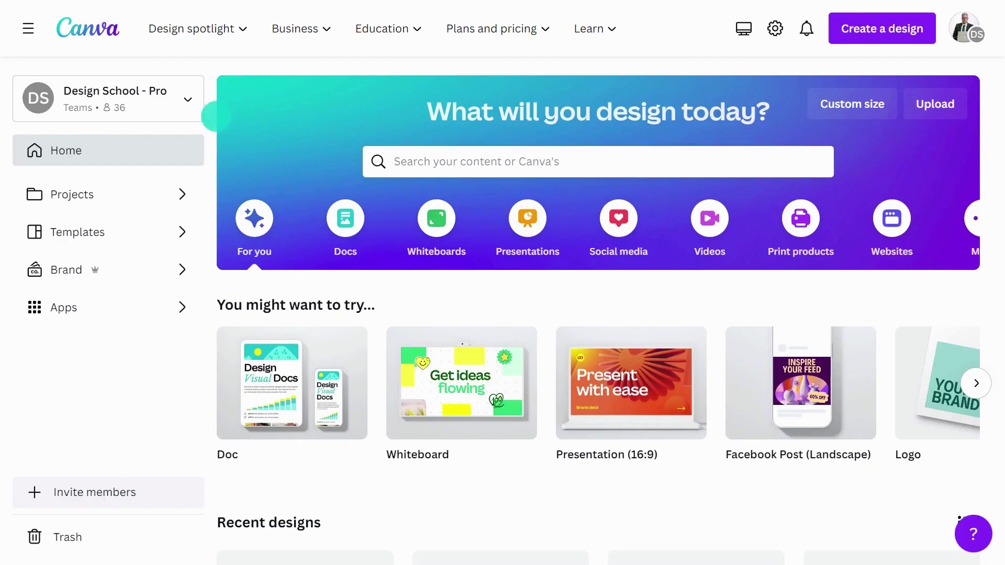
Import Gameday Pitch Deck.pptx, open it from Recent designs and select its title
{"action": "left_click_drag", "start_coordinate": [0, 90], "coordinate": [468, 74]}
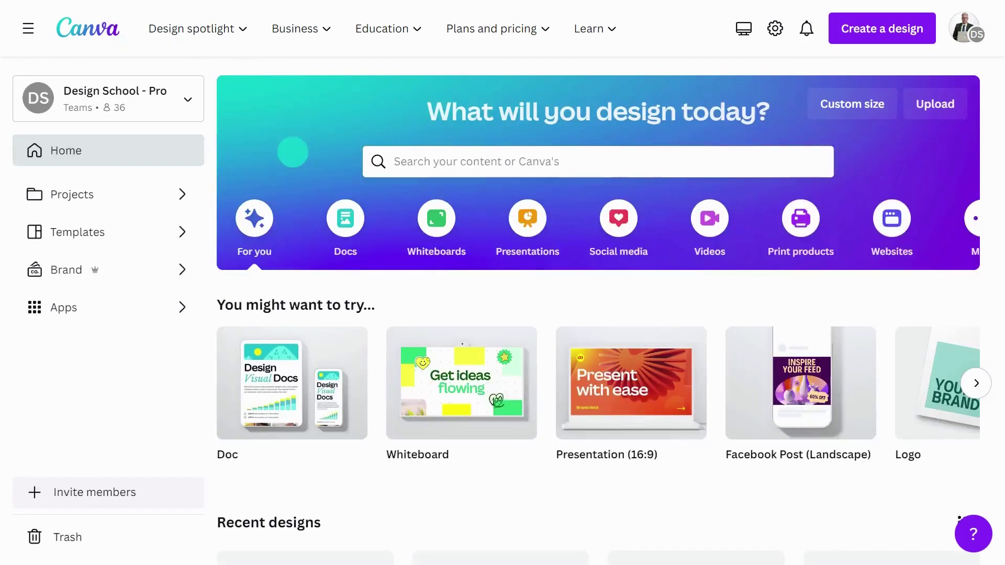
{"action": "left_click", "coordinate": [555, 35]}
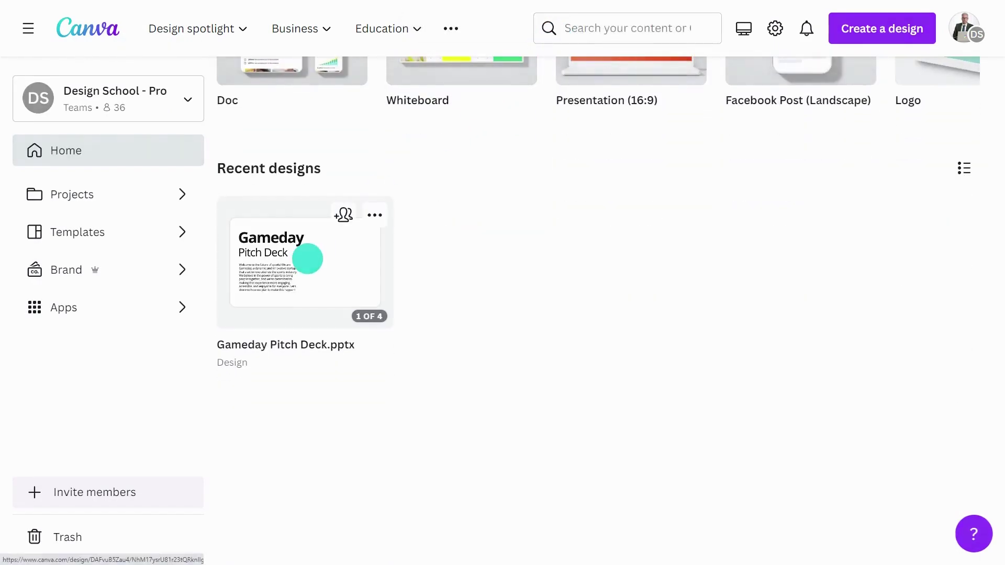
{"action": "left_click", "coordinate": [307, 258]}
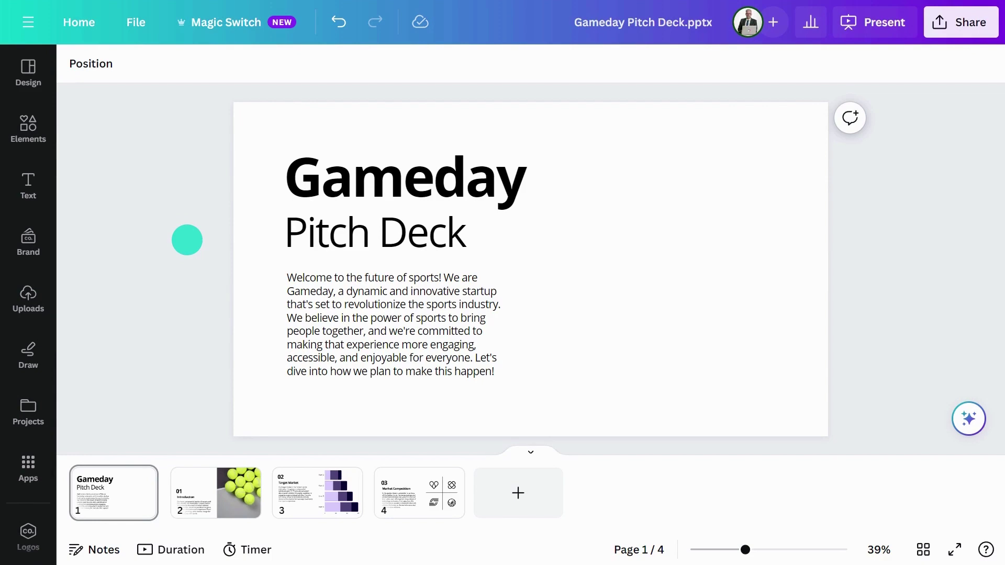
{"action": "left_click", "coordinate": [315, 189]}
Change the title font to Agrandir Wide and apply it to all text in the deck
{"action": "left_click", "coordinate": [179, 64]}
{"action": "left_click", "coordinate": [215, 110]}
{"action": "type", "text": "agrandir wide"}
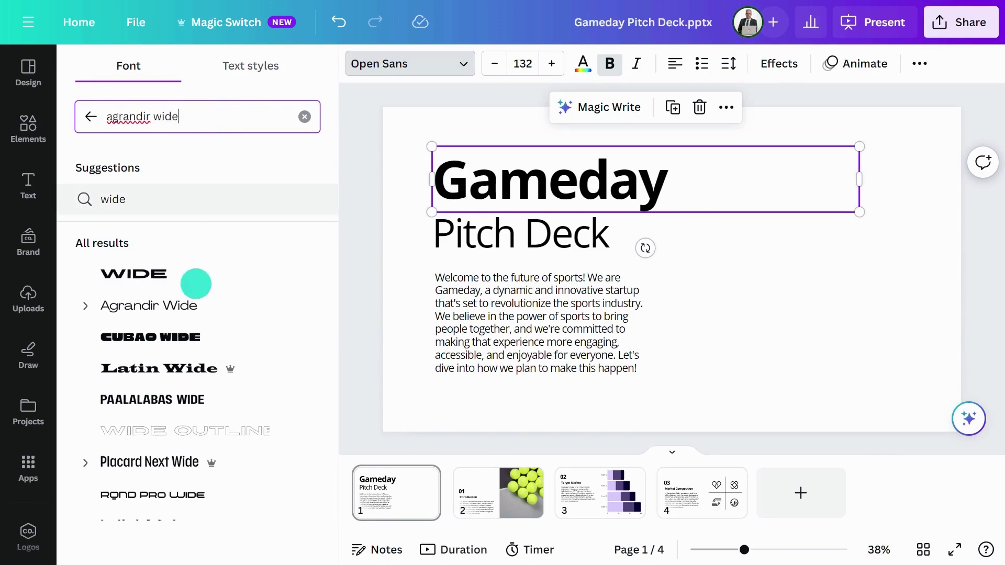
{"action": "left_click", "coordinate": [196, 302]}
{"action": "left_click", "coordinate": [181, 534]}
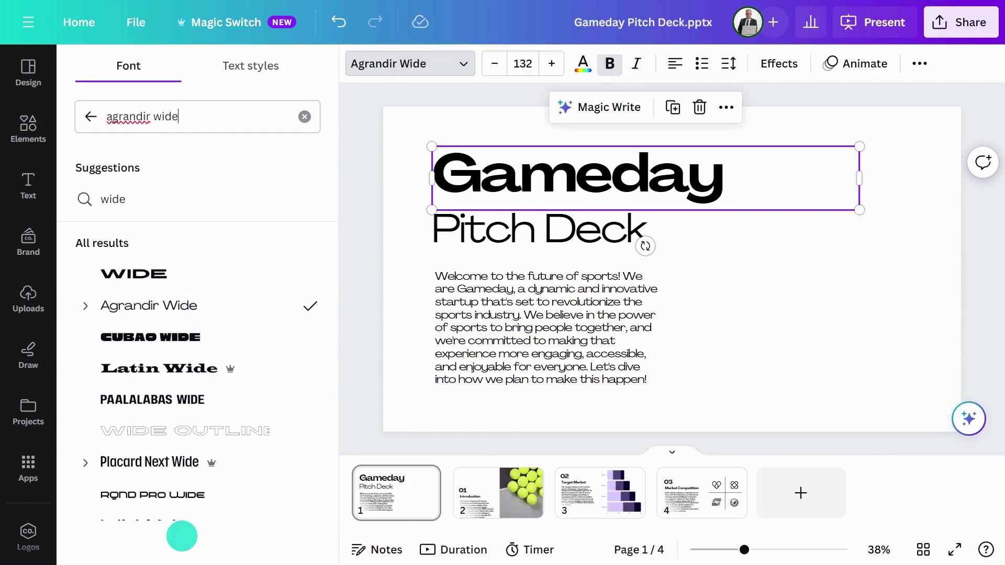
{"action": "left_click", "coordinate": [347, 302]}
Review slides 2 to 4 in the new font, then return to the title slide
{"action": "left_click", "coordinate": [237, 486]}
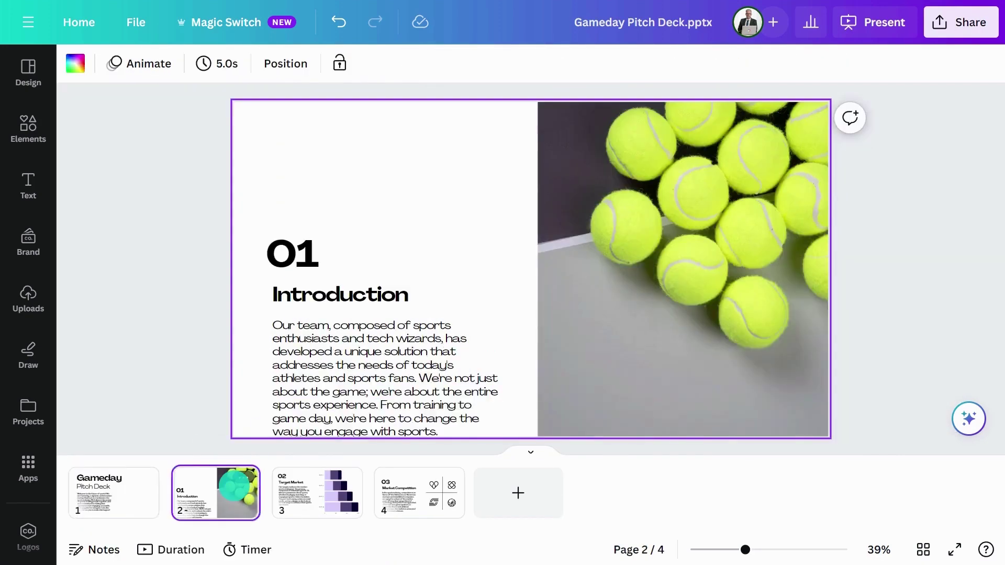
{"action": "left_click", "coordinate": [308, 484]}
{"action": "left_click", "coordinate": [427, 494]}
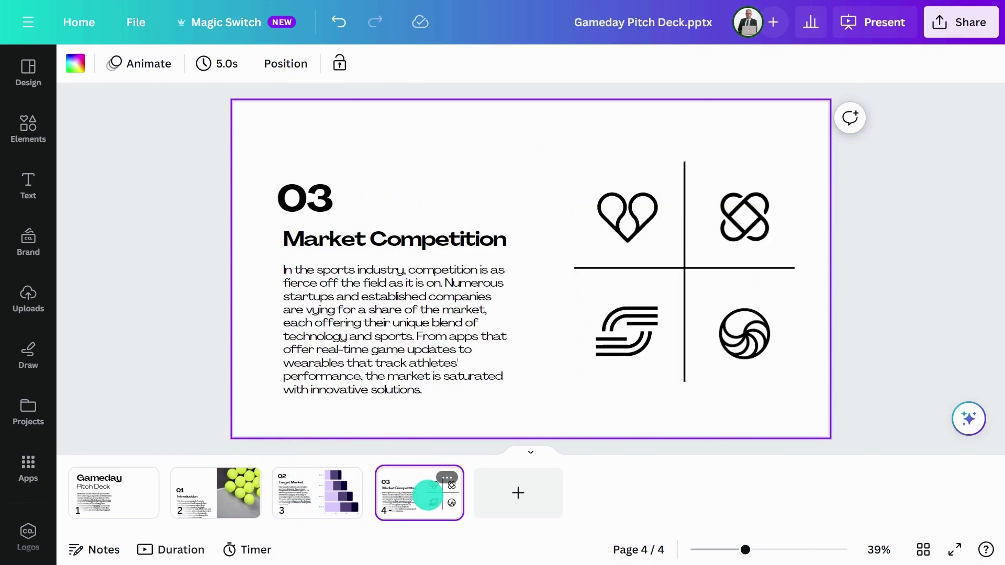
{"action": "left_click", "coordinate": [108, 493]}
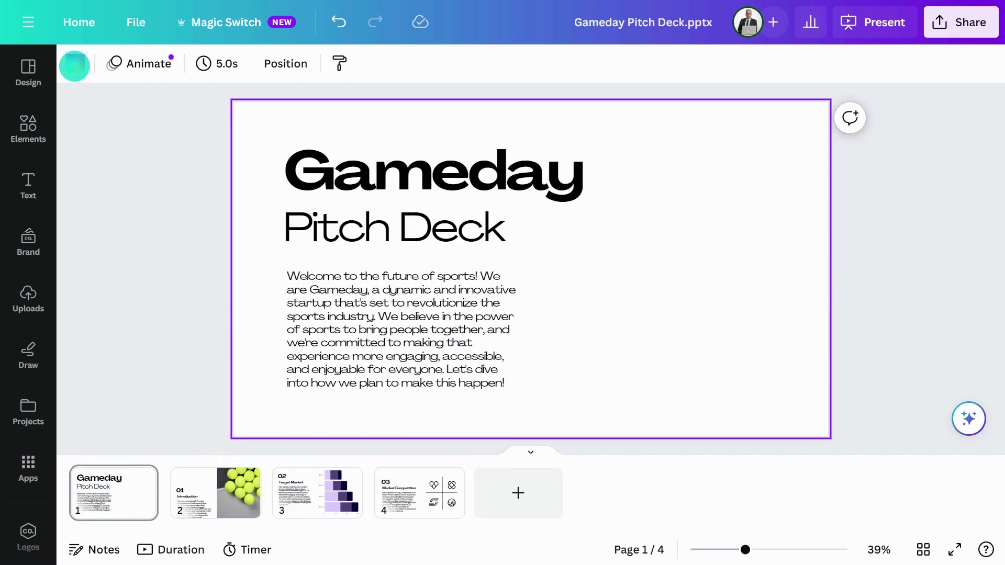
Set the slide background to pale yellow #FFFACD and review the restyled slides 2 to 4
{"action": "left_click", "coordinate": [75, 66]}
{"action": "left_click", "coordinate": [92, 157]}
{"action": "left_click", "coordinate": [125, 331]}
{"action": "left_click", "coordinate": [347, 237]}
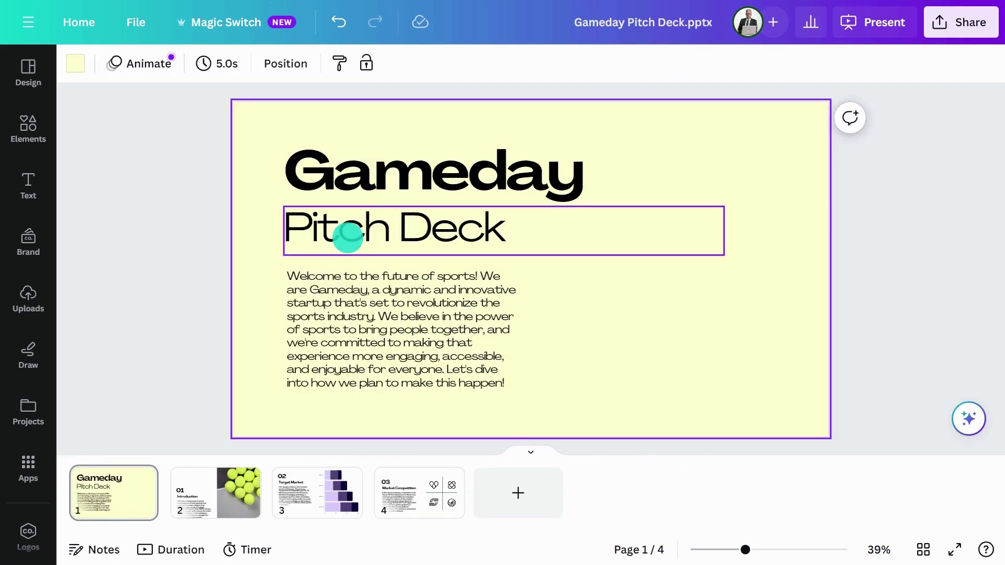
{"action": "left_click", "coordinate": [350, 325]}
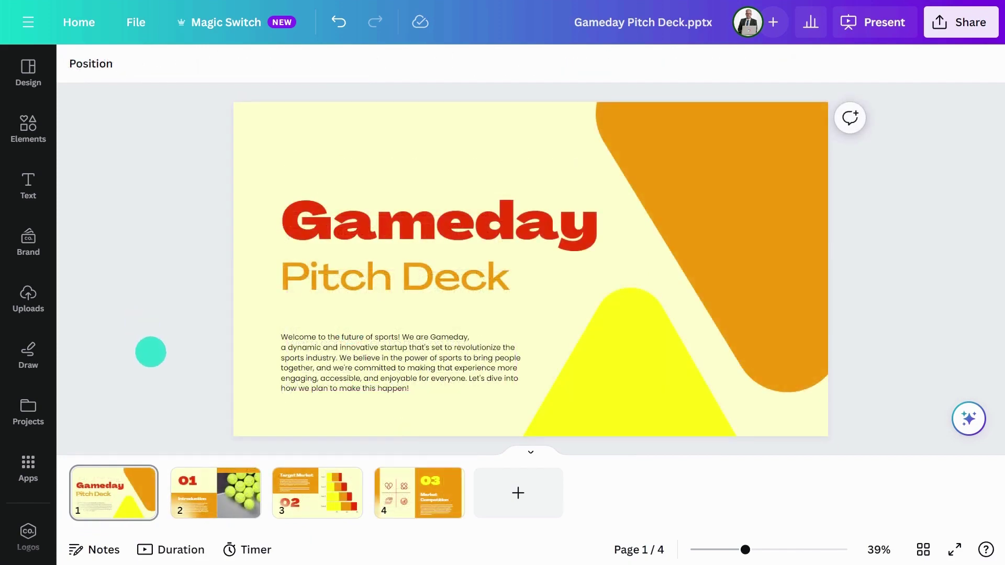
{"action": "left_click", "coordinate": [196, 488]}
{"action": "left_click", "coordinate": [318, 490]}
{"action": "left_click", "coordinate": [403, 490]}
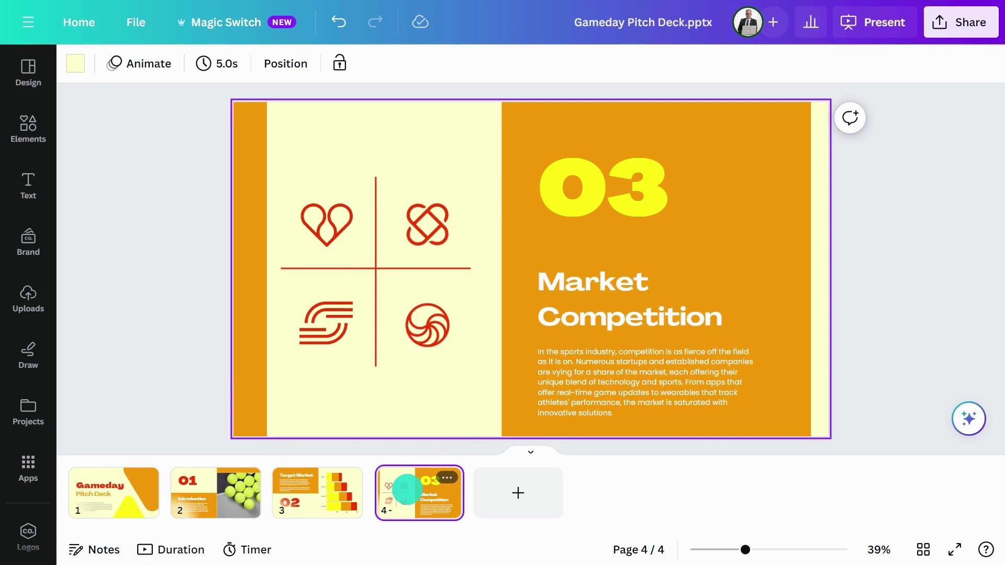
Download all pages of the Gameday deck as a PPTX file
{"action": "left_click", "coordinate": [965, 25]}
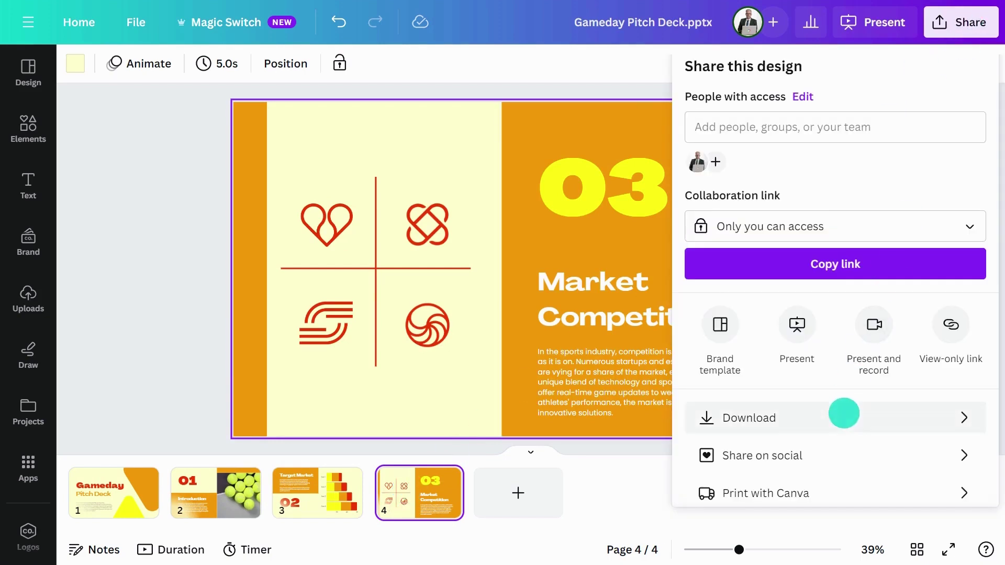
{"action": "left_click", "coordinate": [844, 414]}
{"action": "left_click", "coordinate": [816, 131]}
{"action": "left_click", "coordinate": [800, 267]}
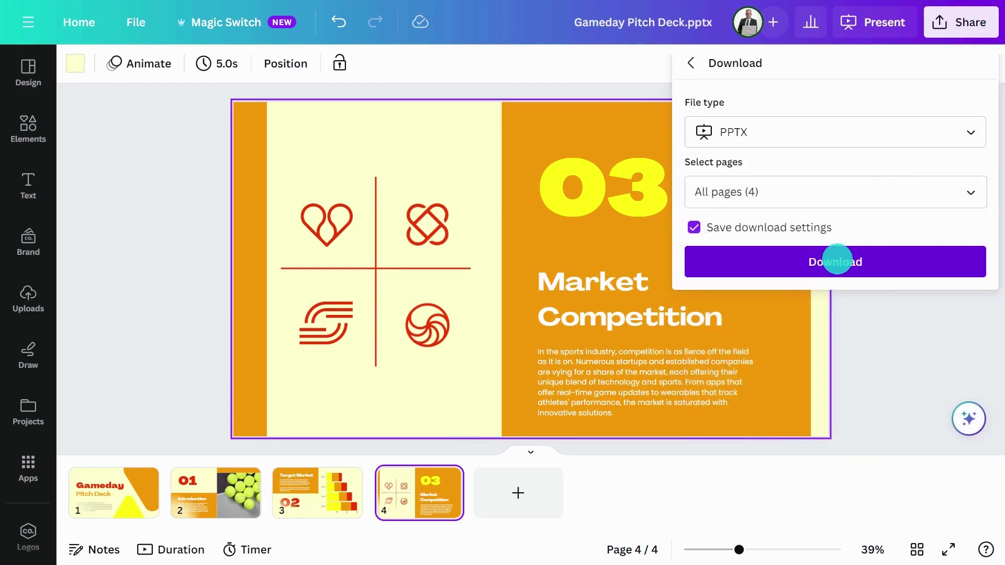
{"action": "left_click", "coordinate": [834, 260]}
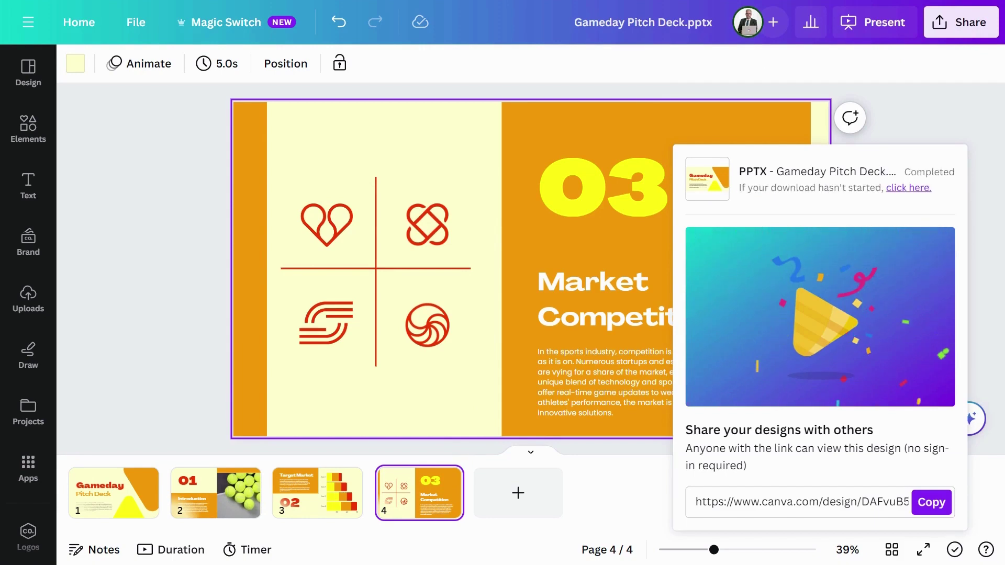